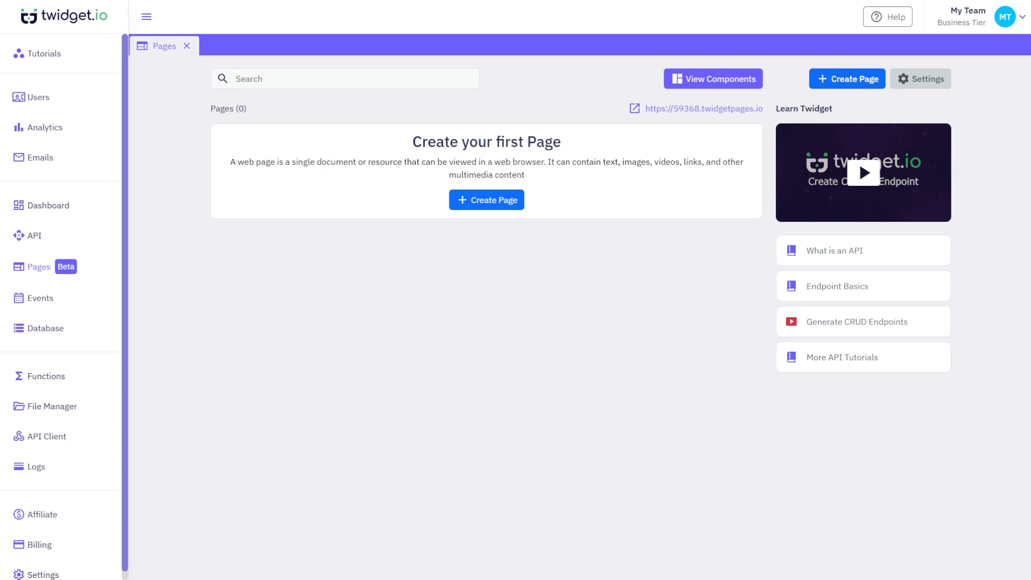
- Open the Create Page panel listing the Form, Authentication and Custom page types
click(849, 79)
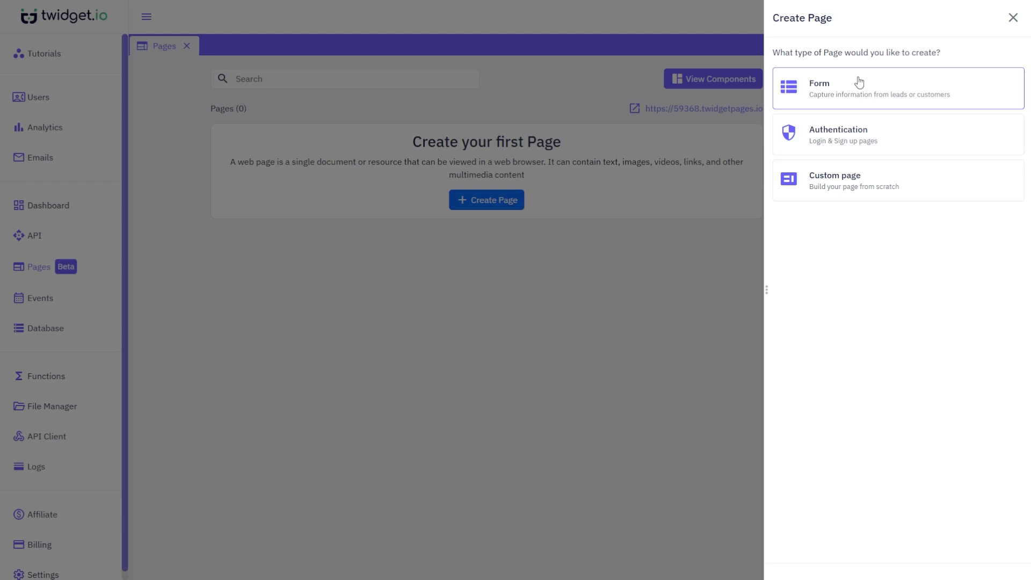
click(859, 83)
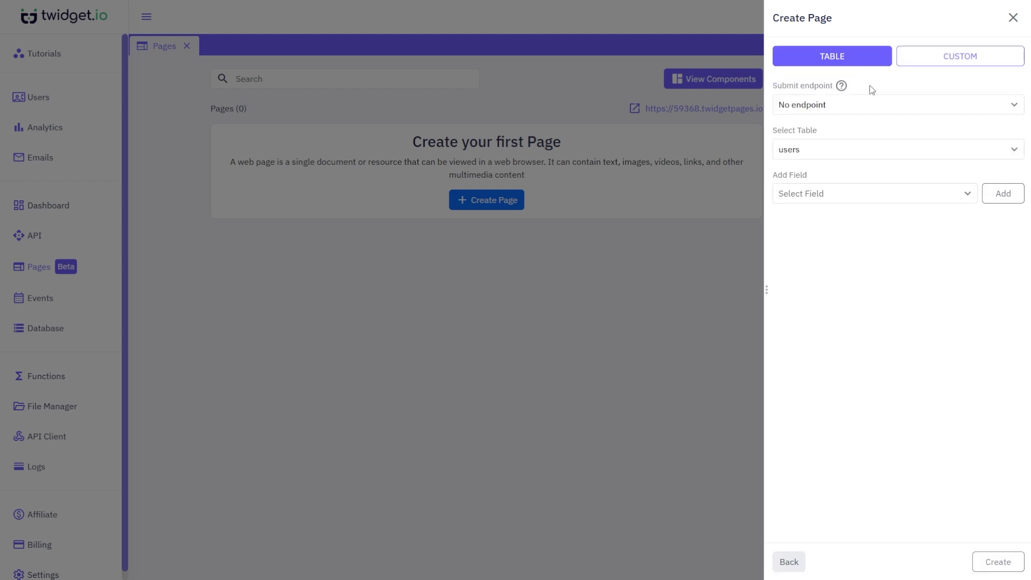
click(922, 106)
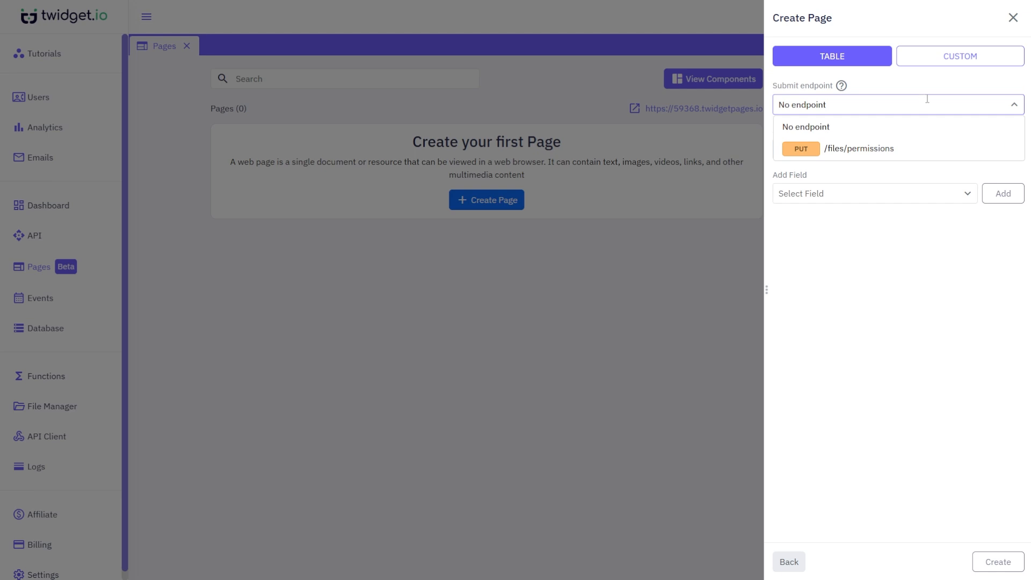
click(931, 95)
click(932, 152)
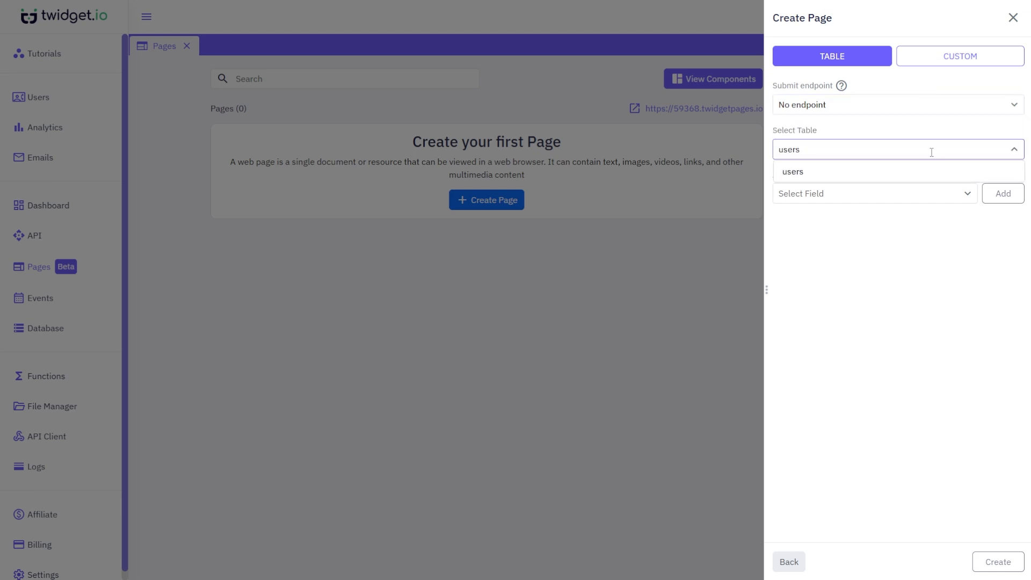
double_click(934, 138)
click(935, 195)
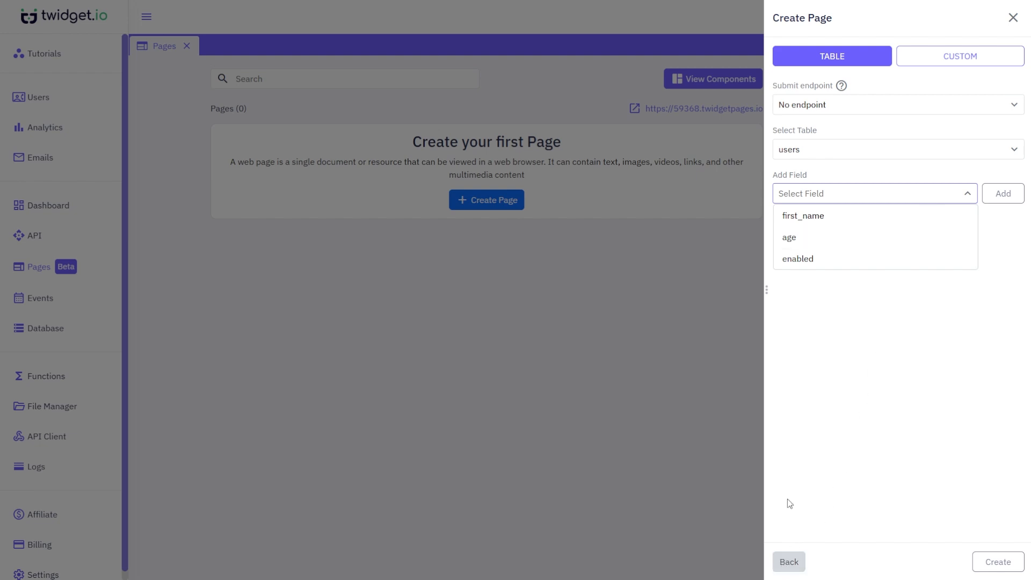
click(978, 69)
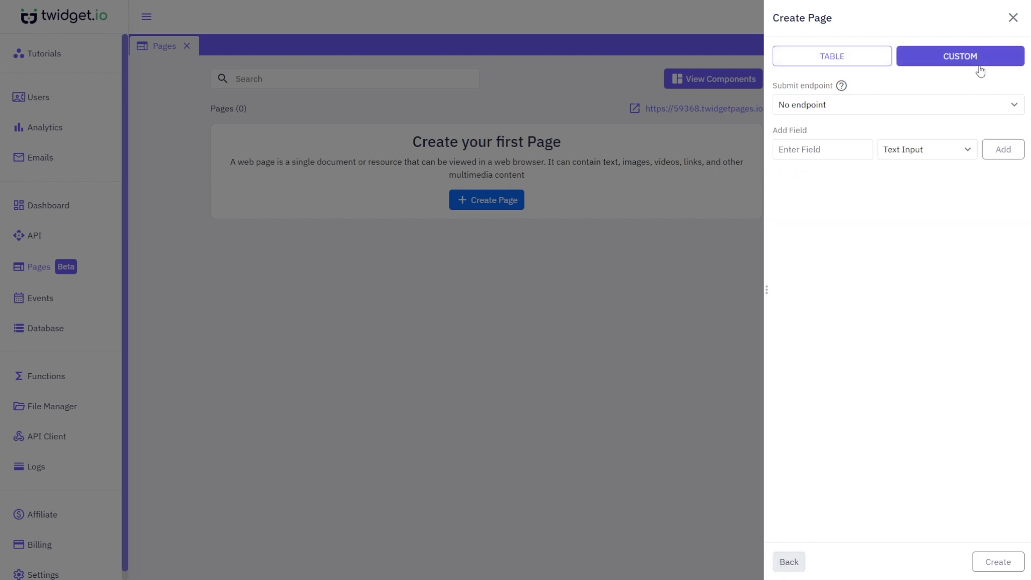
click(789, 561)
click(907, 145)
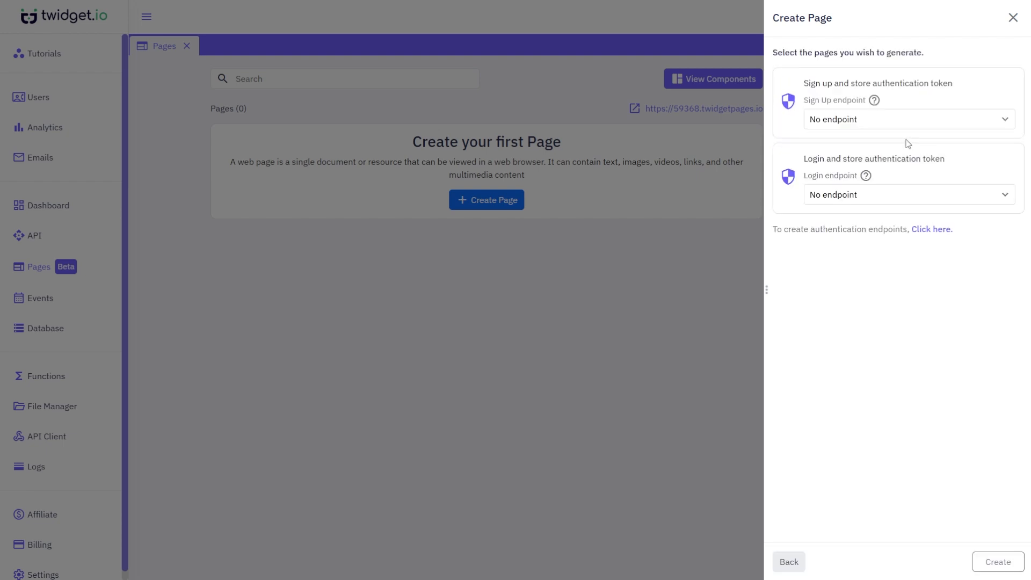
double_click(909, 133)
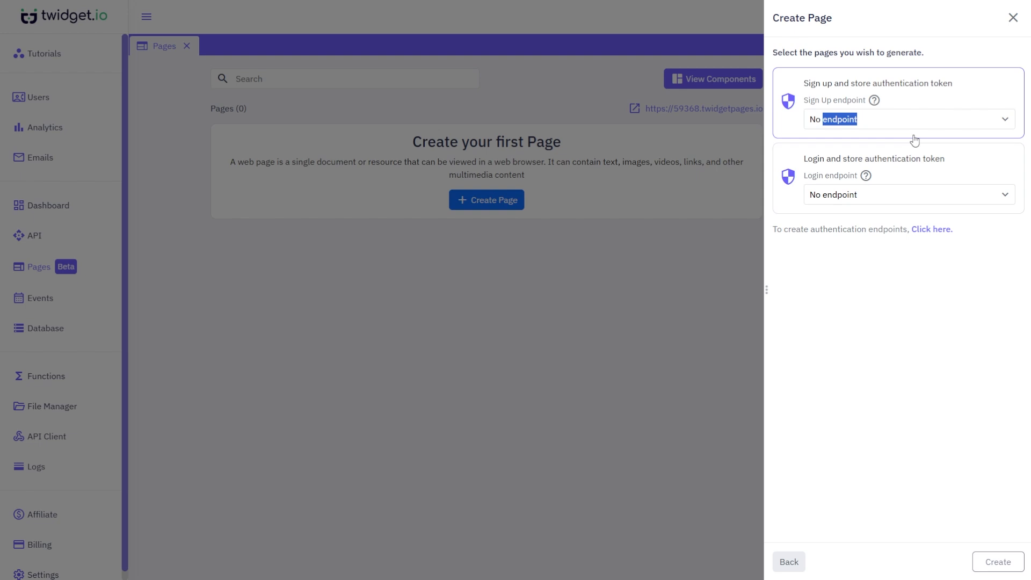
click(914, 137)
click(916, 157)
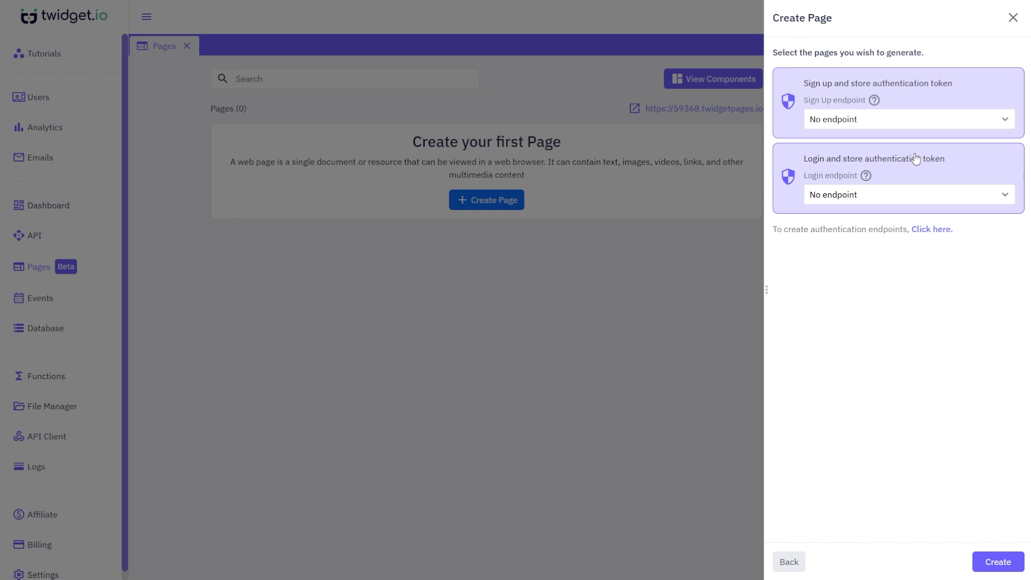
click(792, 562)
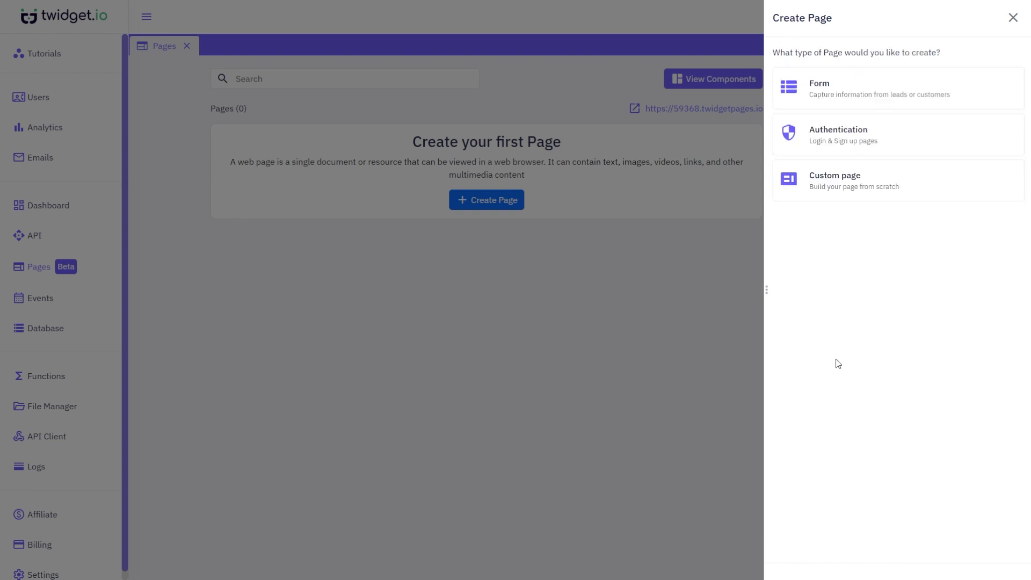
- Create a Custom page named 'Page 1' at path '/'
click(897, 199)
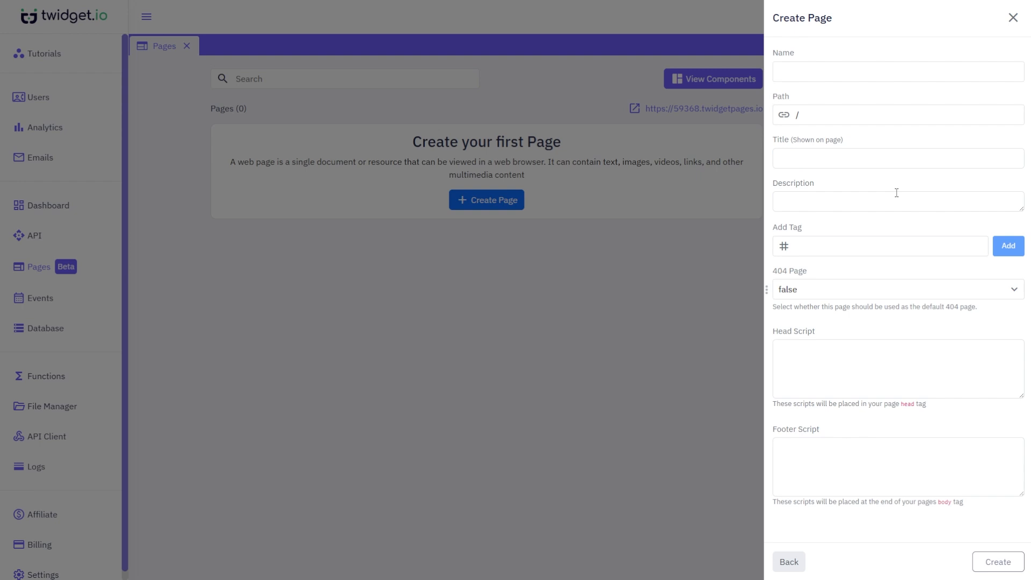
click(880, 67)
text(Page 1)
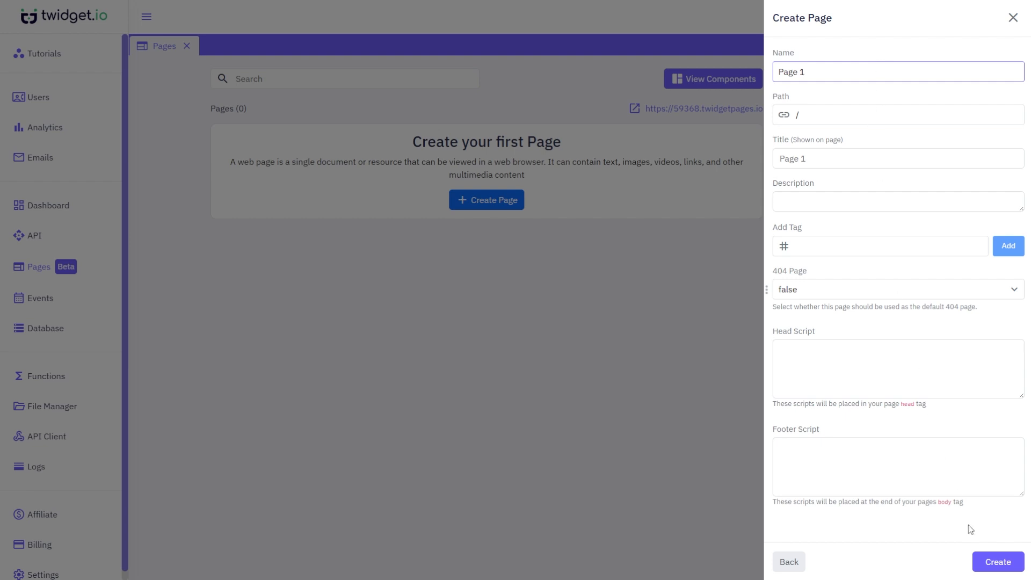
click(988, 563)
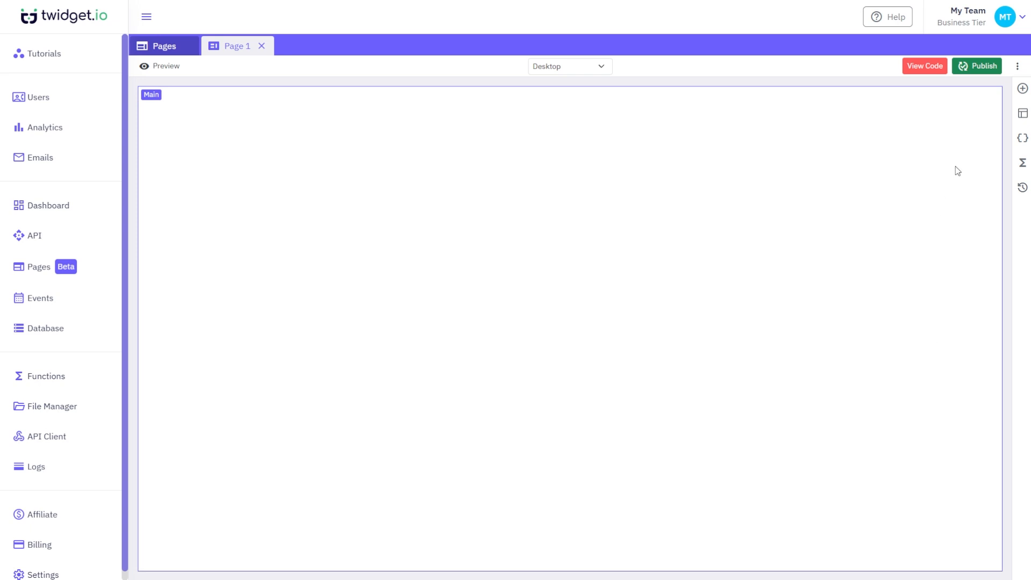
- Drag a Text element, Text A, into Page 1's Main area from Add Elements
click(1023, 89)
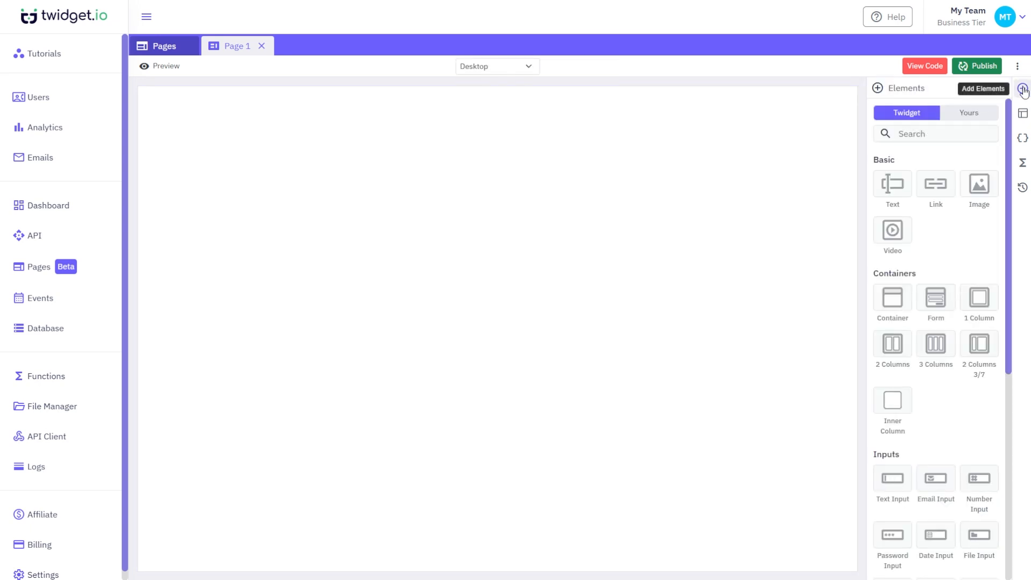
scroll(966, 242, down, 5)
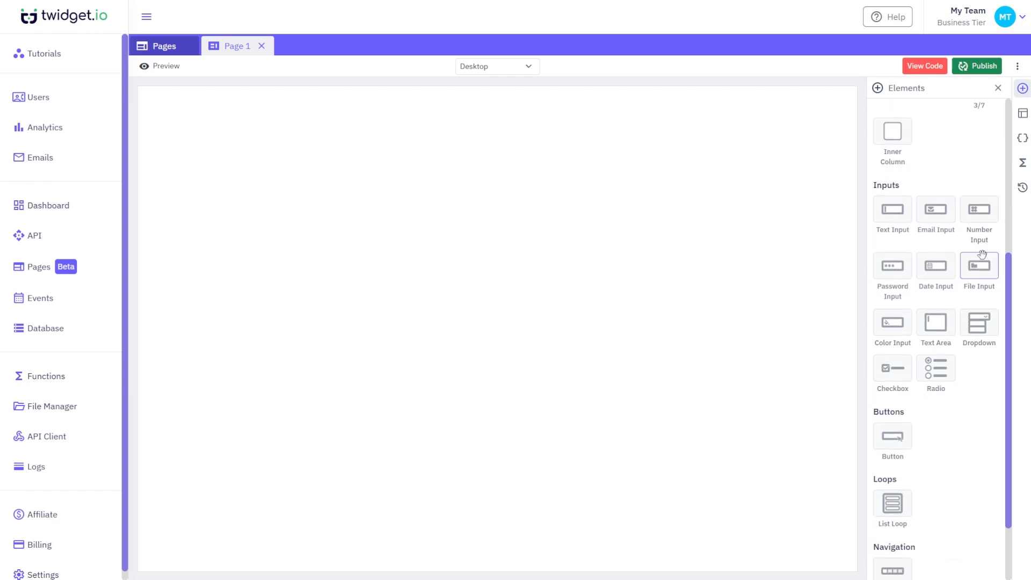
scroll(983, 254, down, 2)
scroll(982, 254, up, 8)
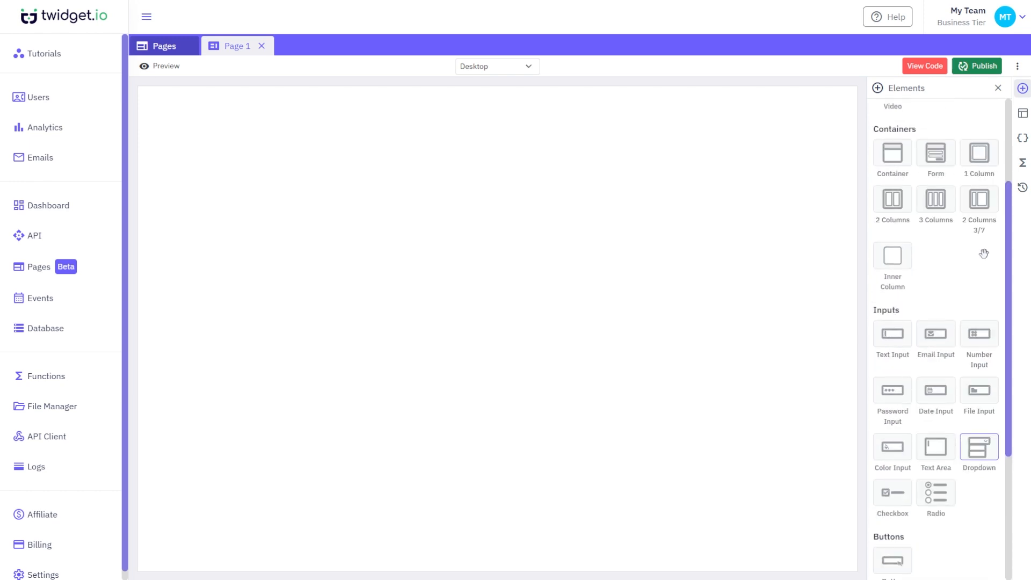
drag(893, 183, 733, 182)
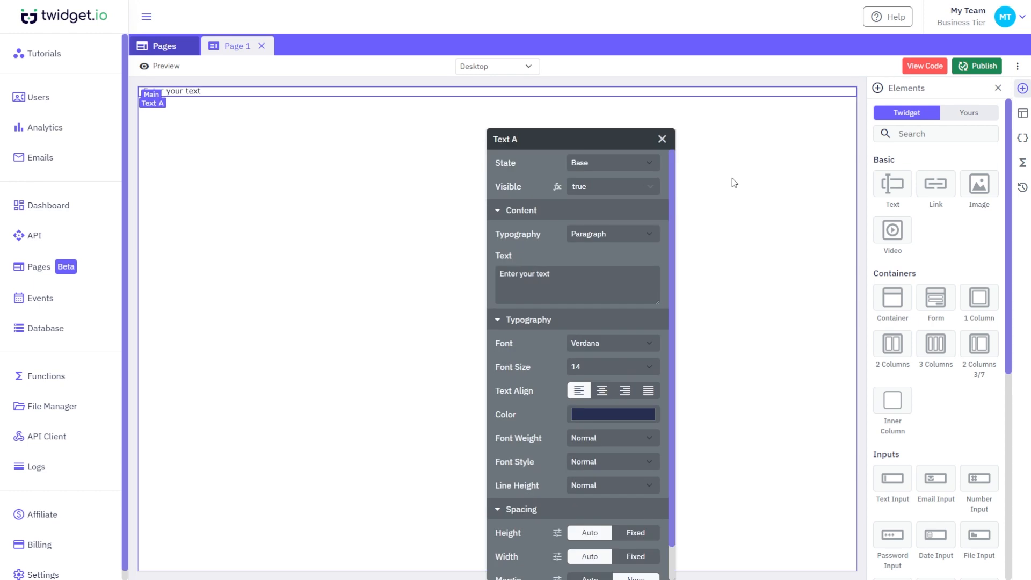
scroll(663, 195, down, 1)
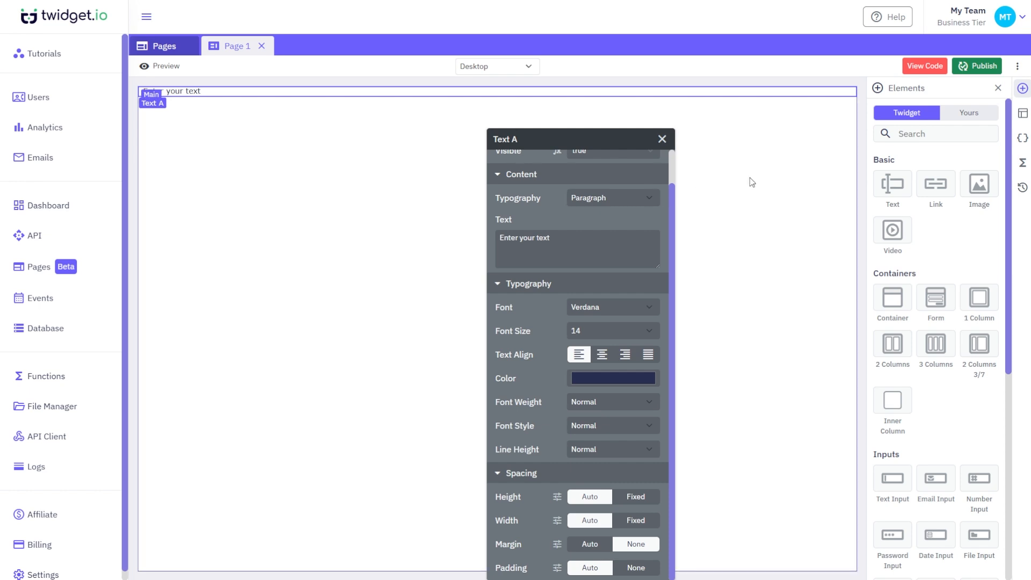
click(1024, 115)
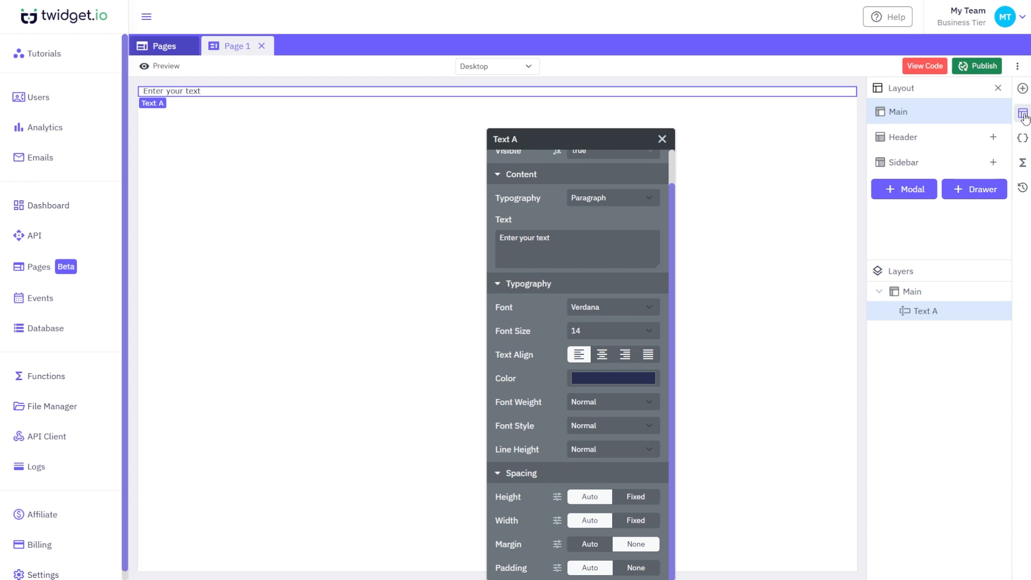
click(921, 292)
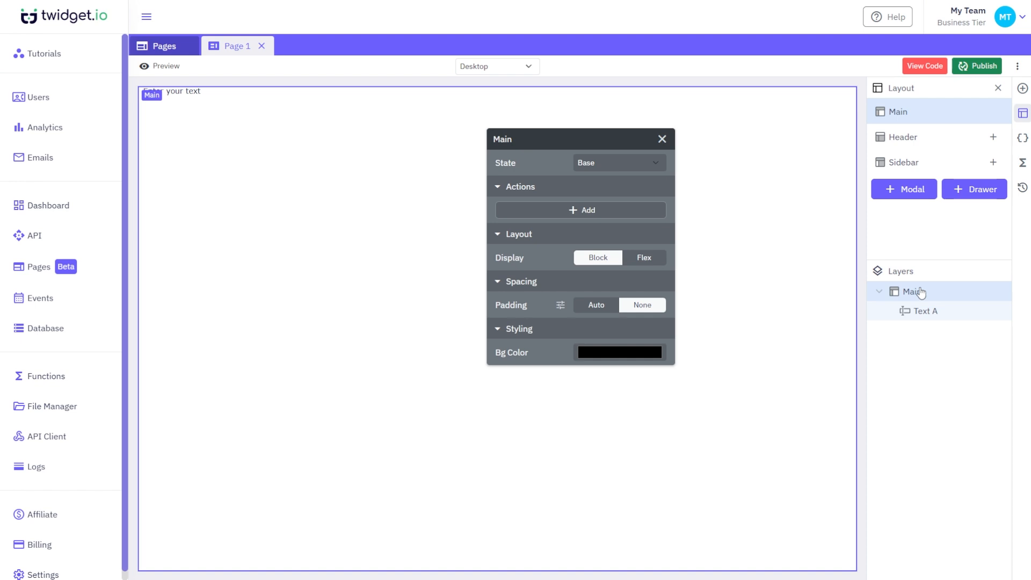
click(944, 311)
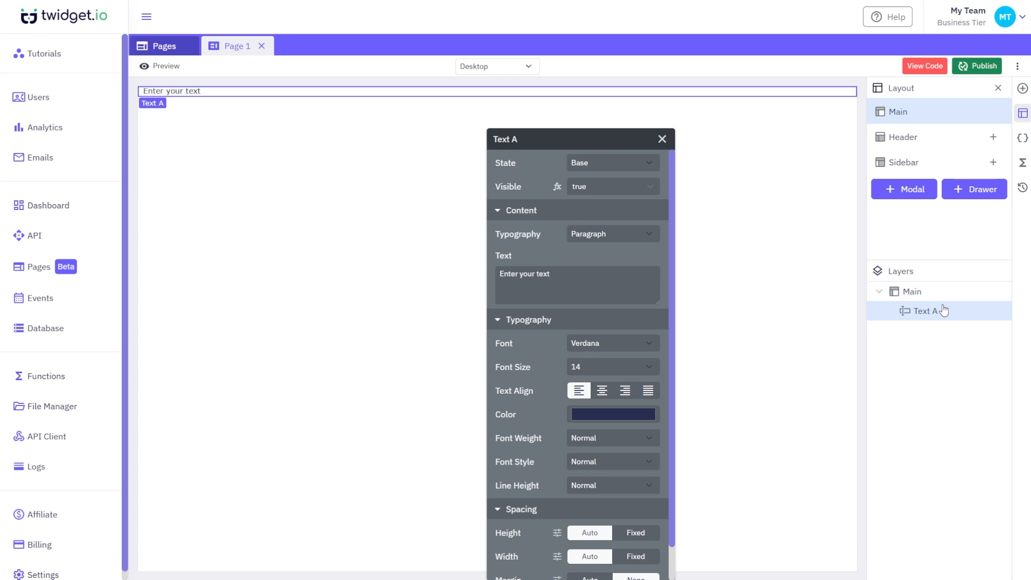
- Add a header, sidebar, Modal A and Drawer A to Page 1's layout
click(994, 138)
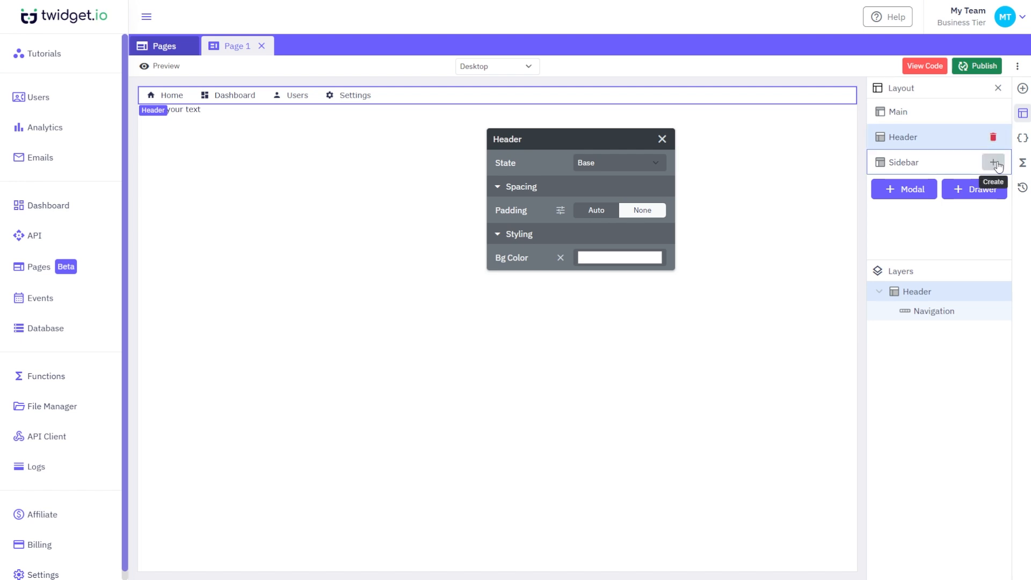
click(994, 162)
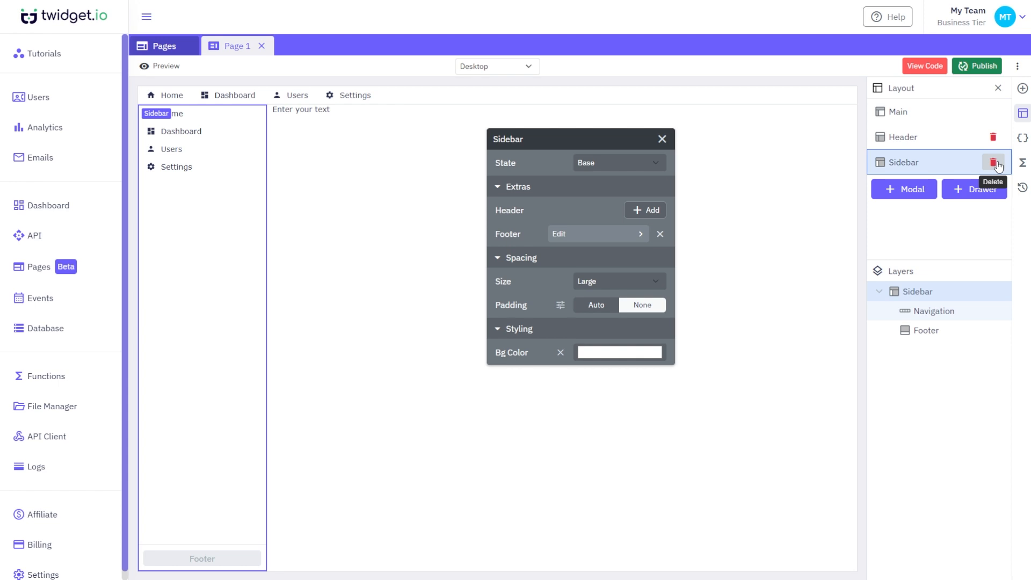
click(911, 191)
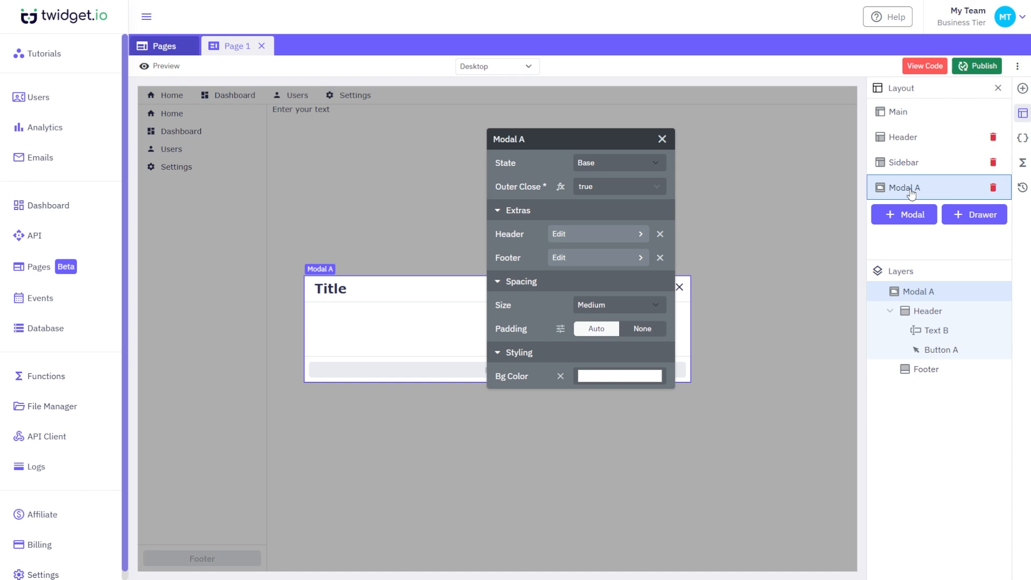
click(663, 139)
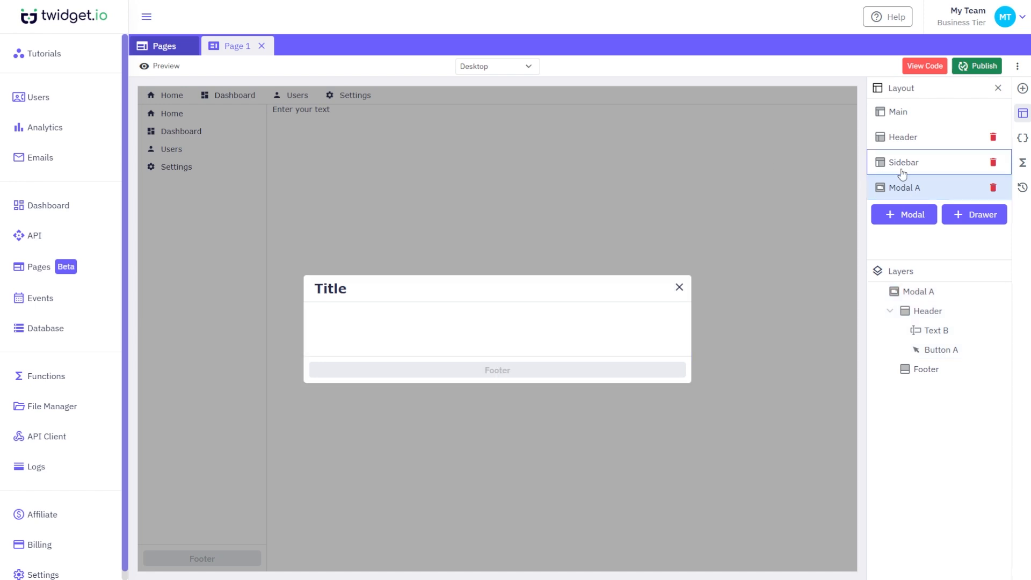
click(981, 219)
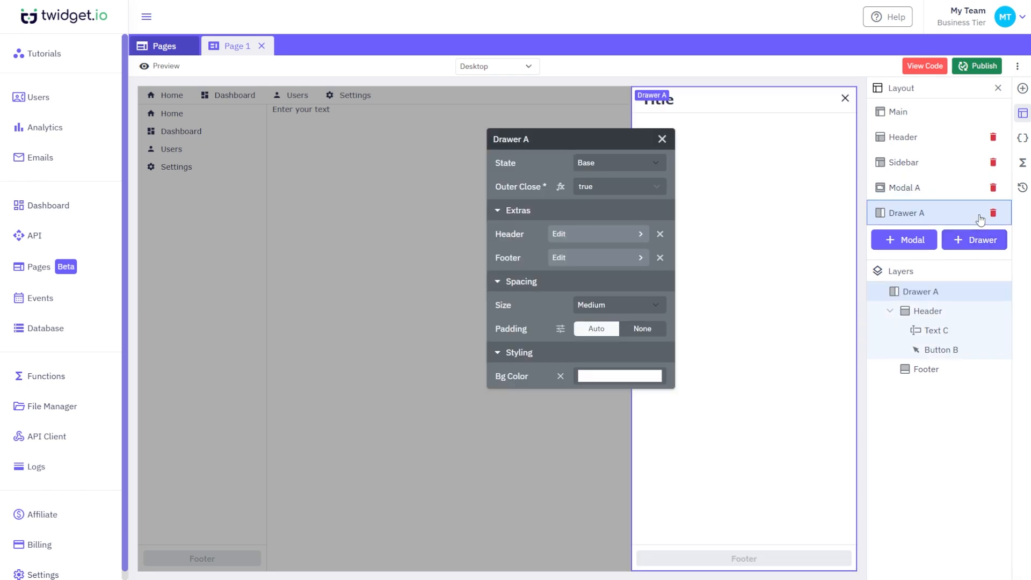
click(662, 141)
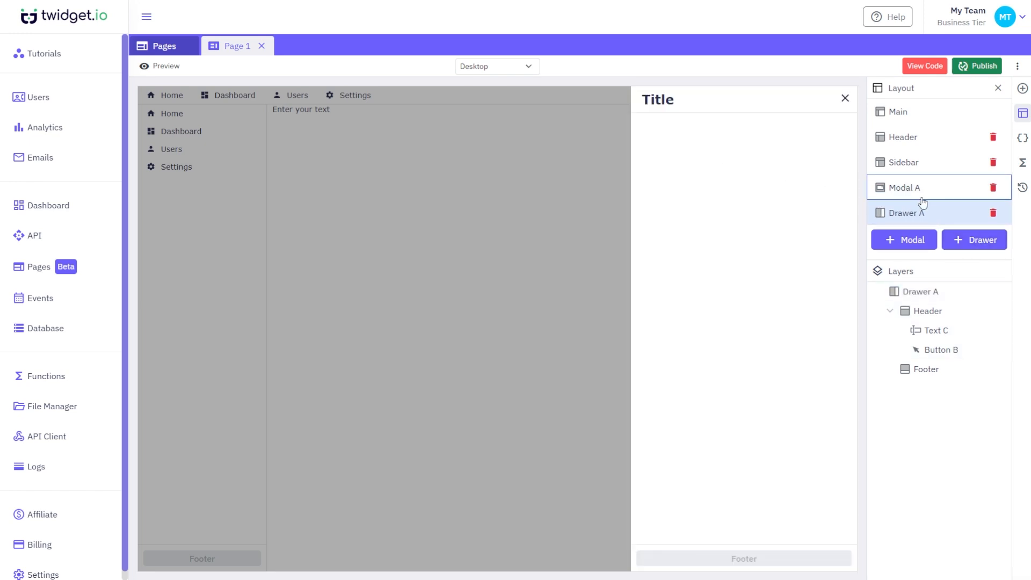
- Inspect Modal A, Sidebar, Header and Main in the Layout list
click(946, 194)
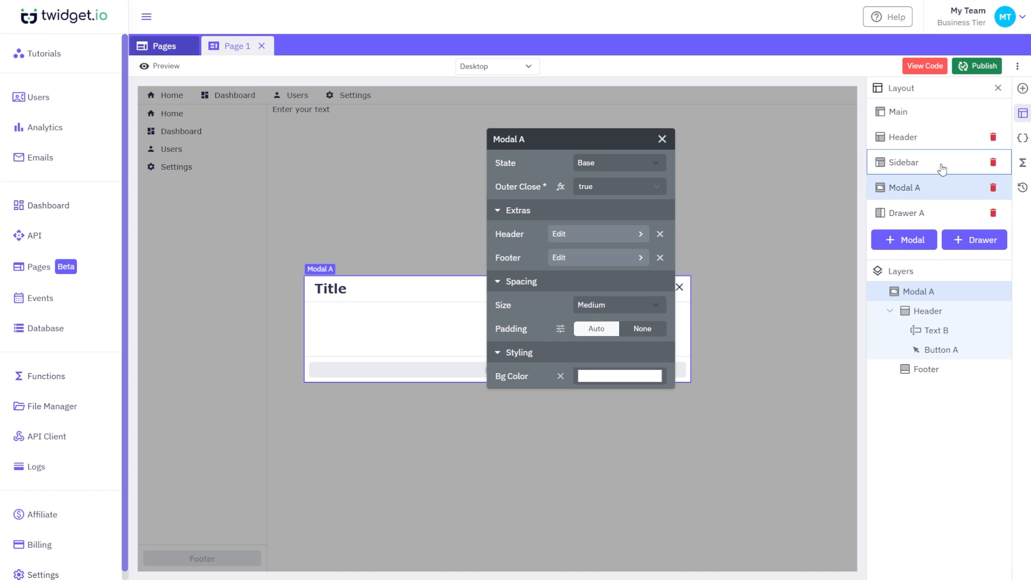
click(942, 166)
click(943, 142)
click(946, 121)
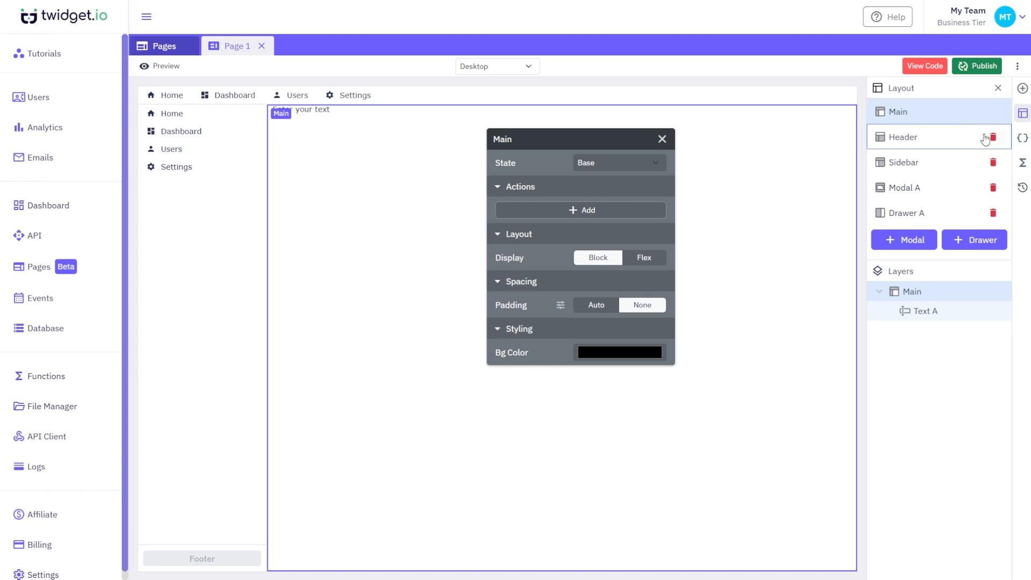
- Add page variable var_72 of type Text holding the value 'value'
click(1022, 141)
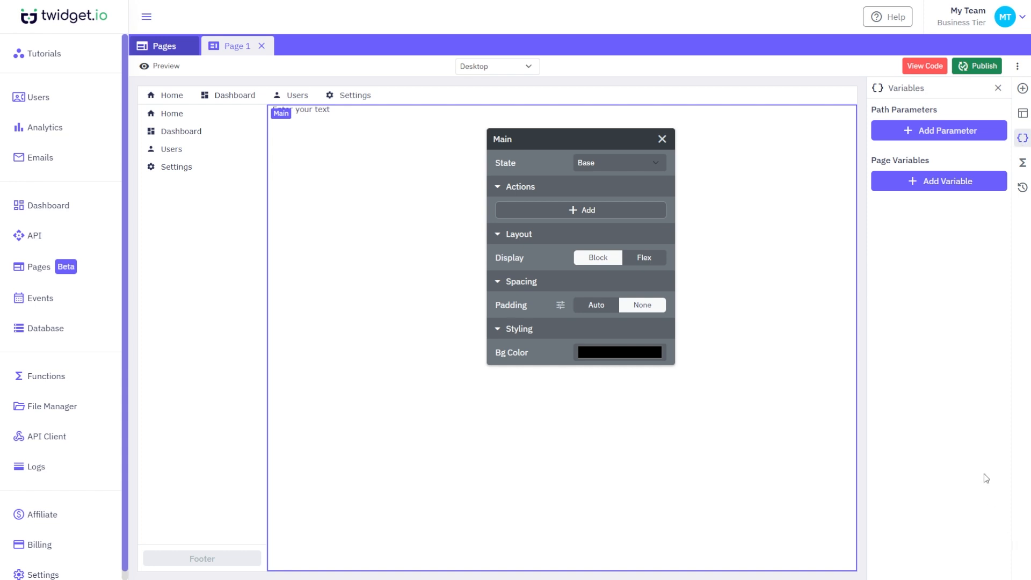
click(964, 185)
click(985, 217)
text(value)
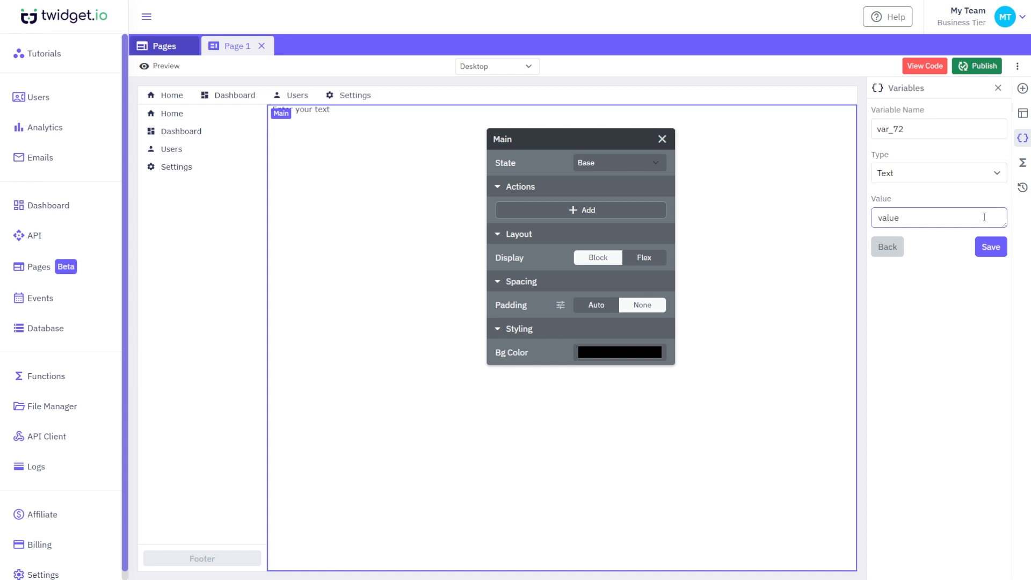
click(988, 246)
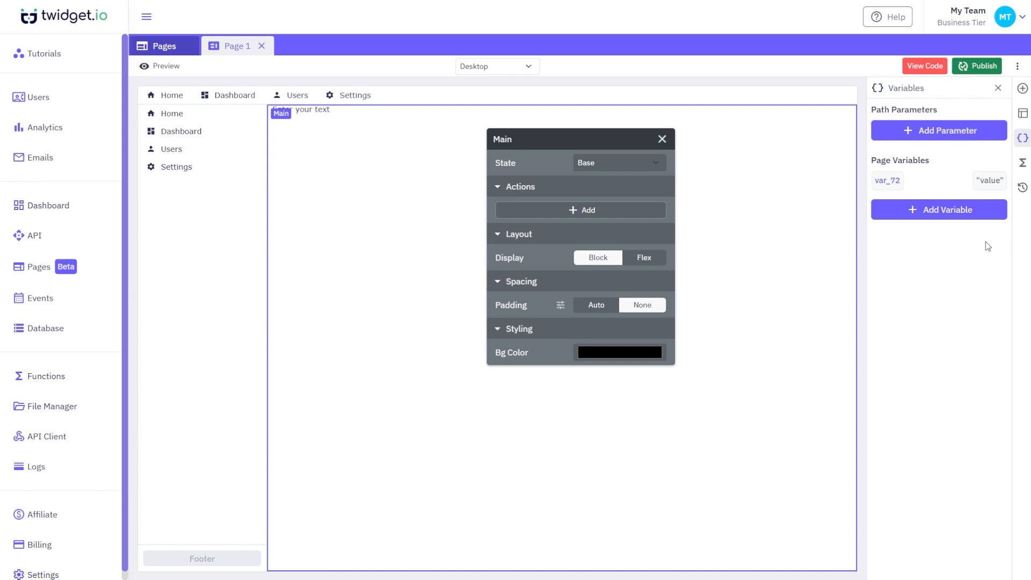
- Add Function A with a Create Variable command for var_49, returned as output
click(1024, 167)
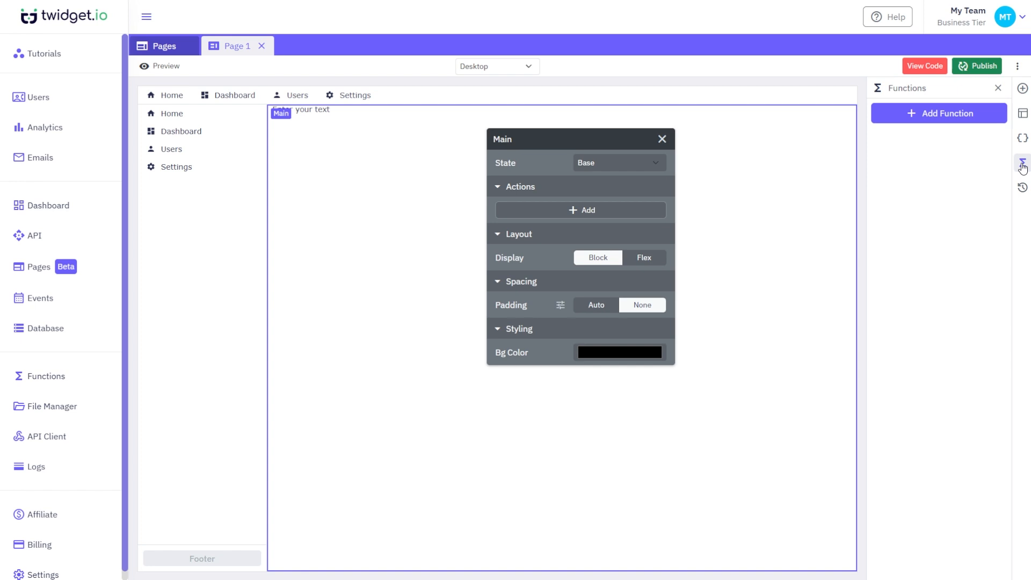
click(969, 114)
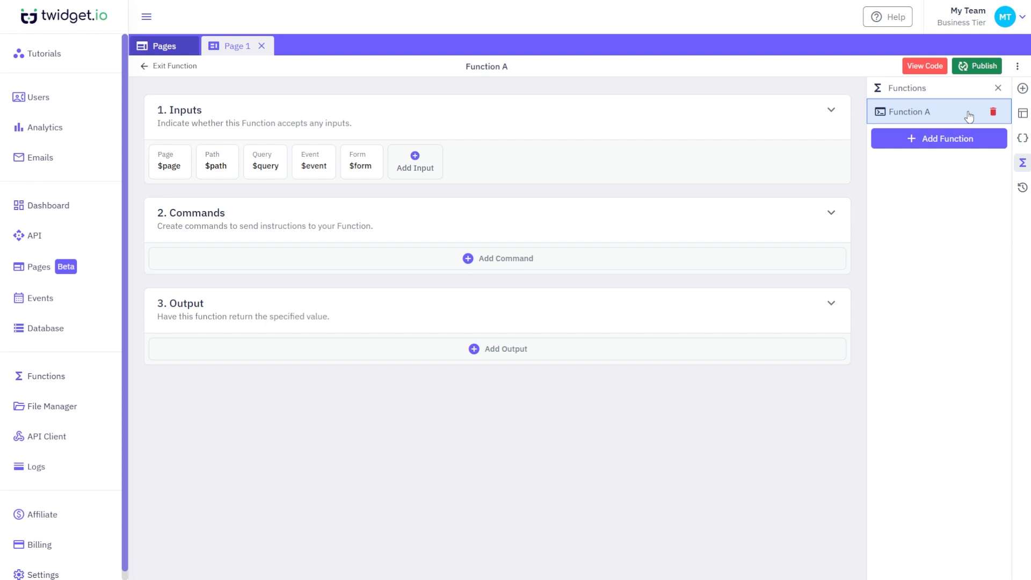
click(657, 267)
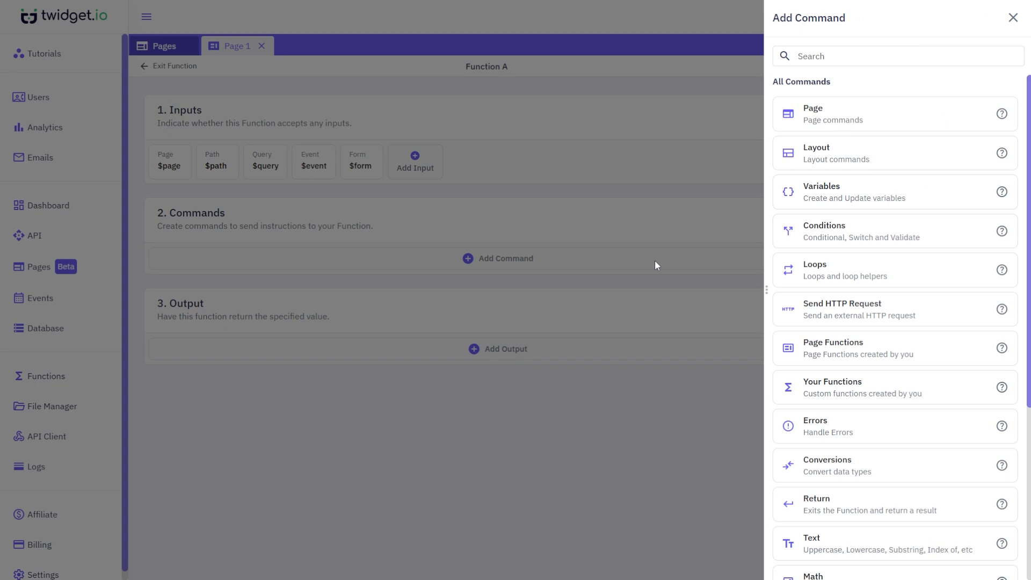
click(819, 196)
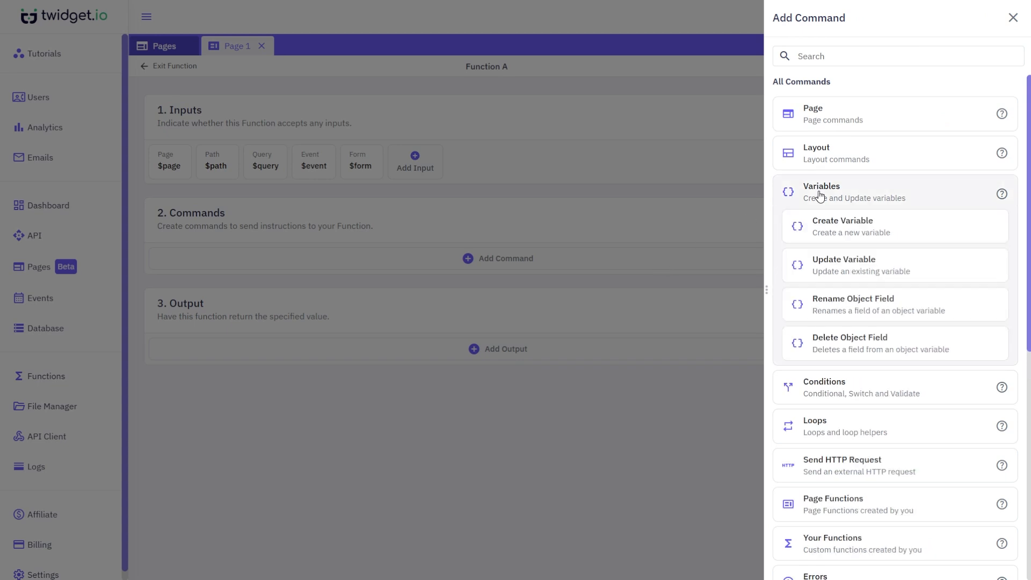
click(876, 226)
click(996, 561)
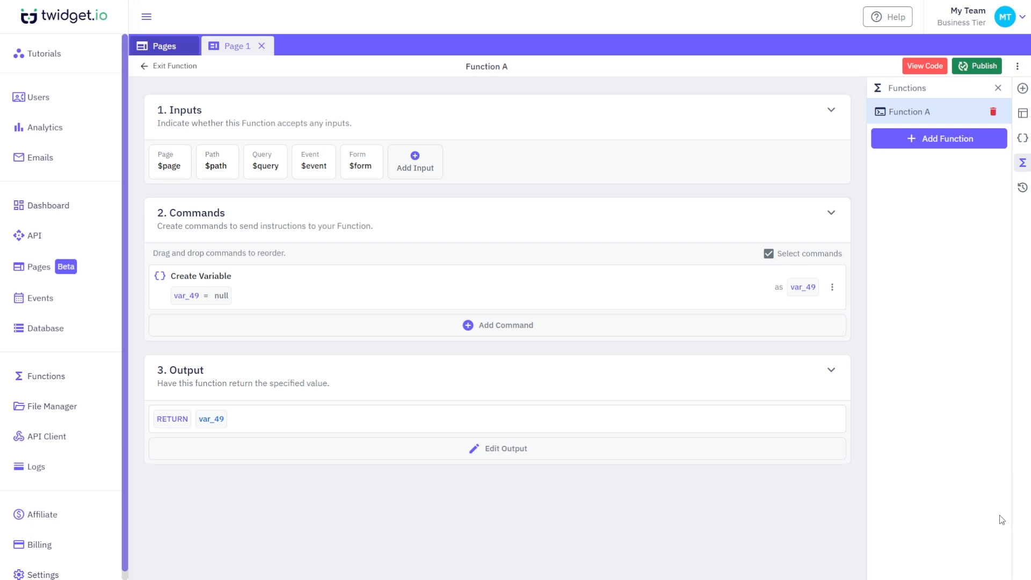
click(1023, 189)
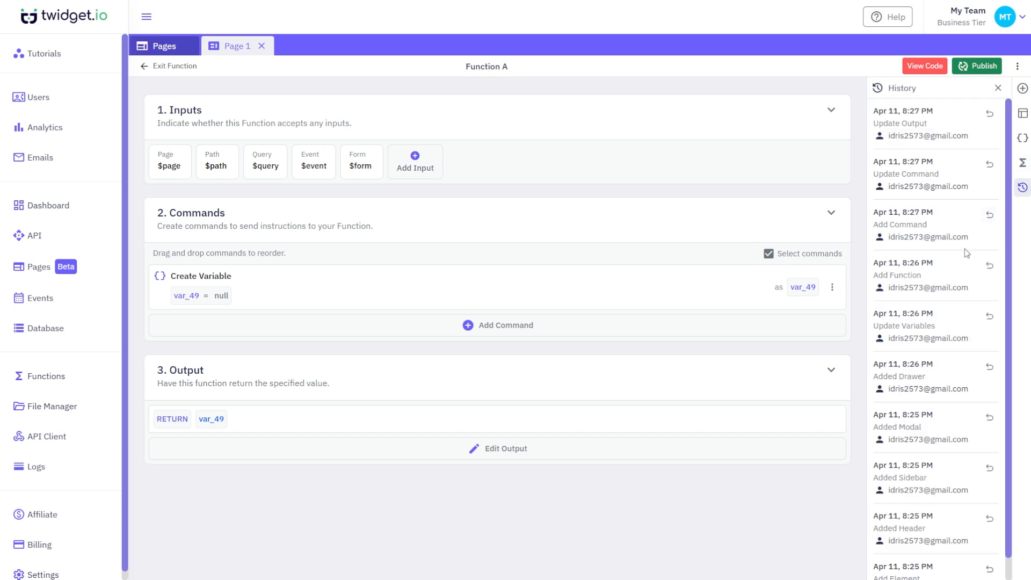
- Exit the Function A editor back to the Page 1 canvas
scroll(965, 251, down, 1)
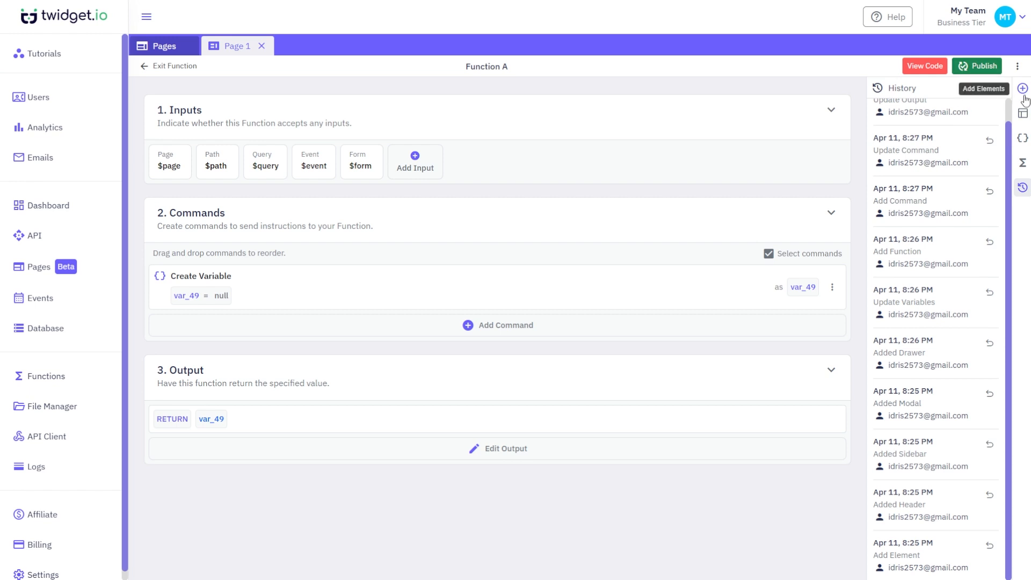
click(178, 69)
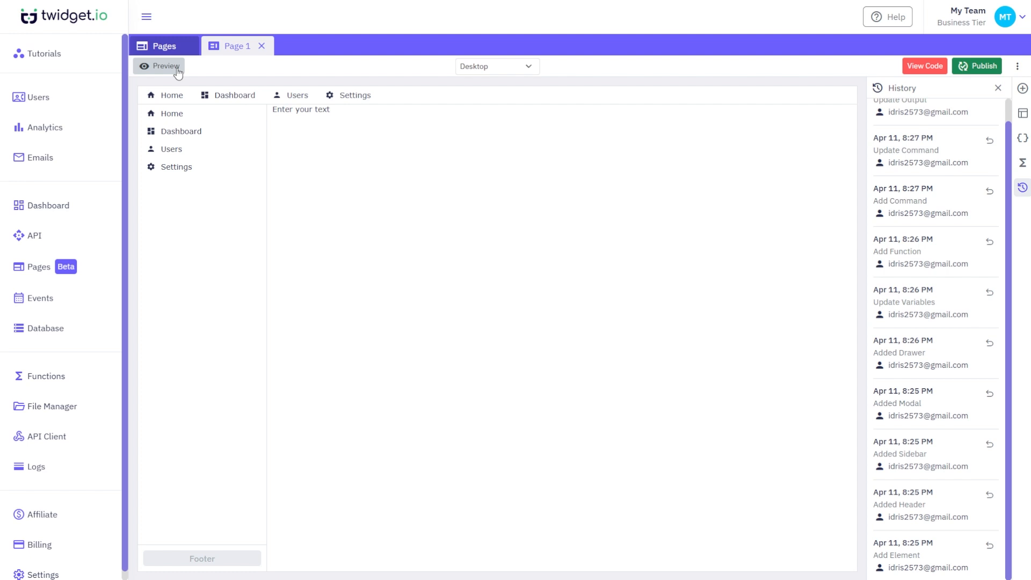
- Preview Page 1 in a new tab, then open Publish Changes showing 7 changes
click(177, 67)
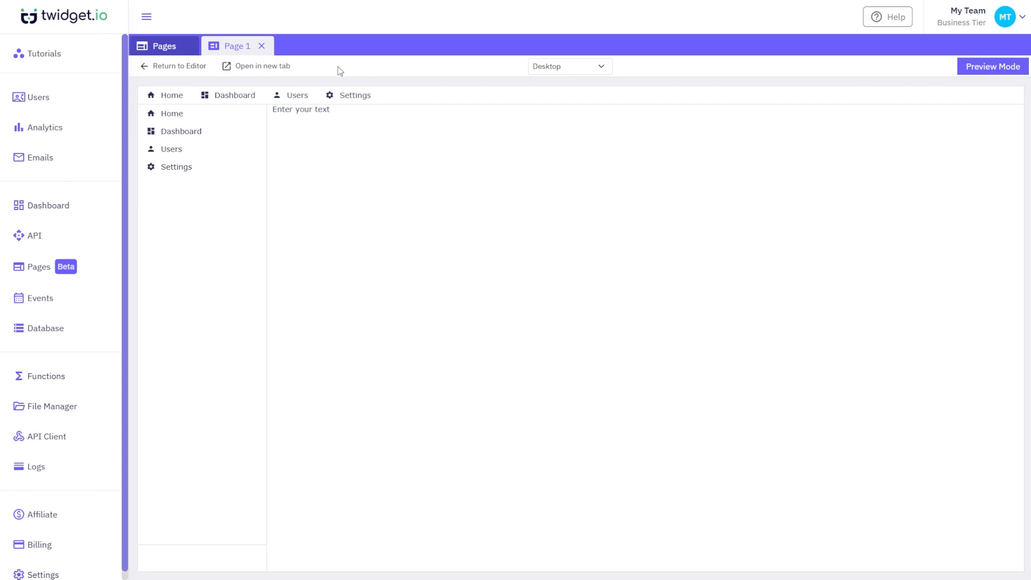
click(281, 69)
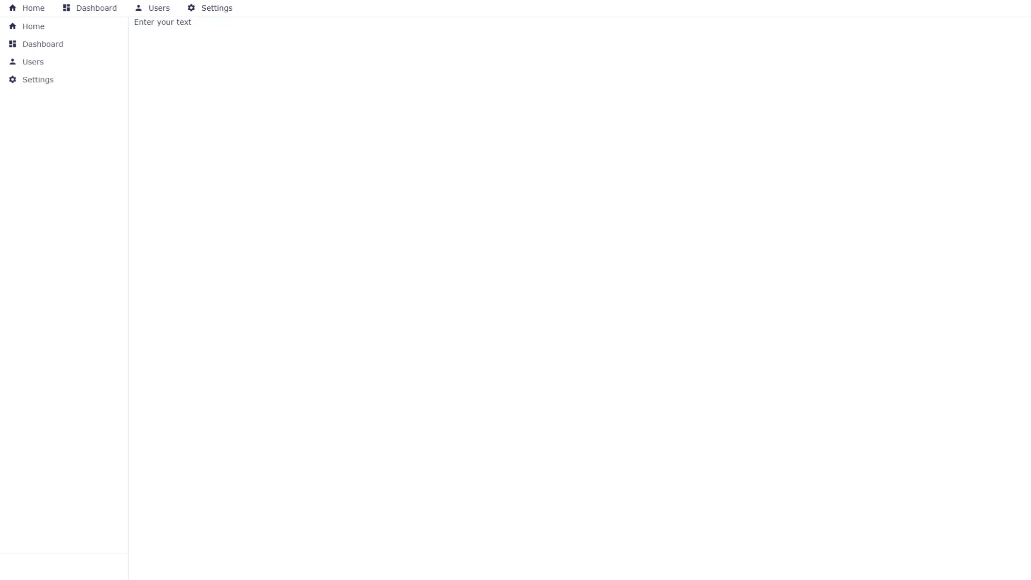
key(ctrl+w)
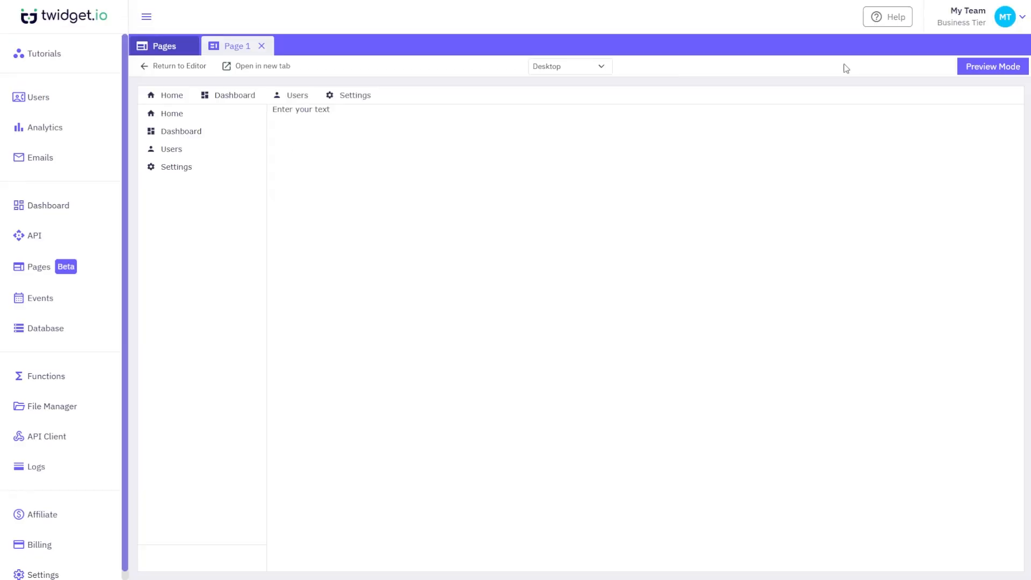
click(185, 66)
click(978, 65)
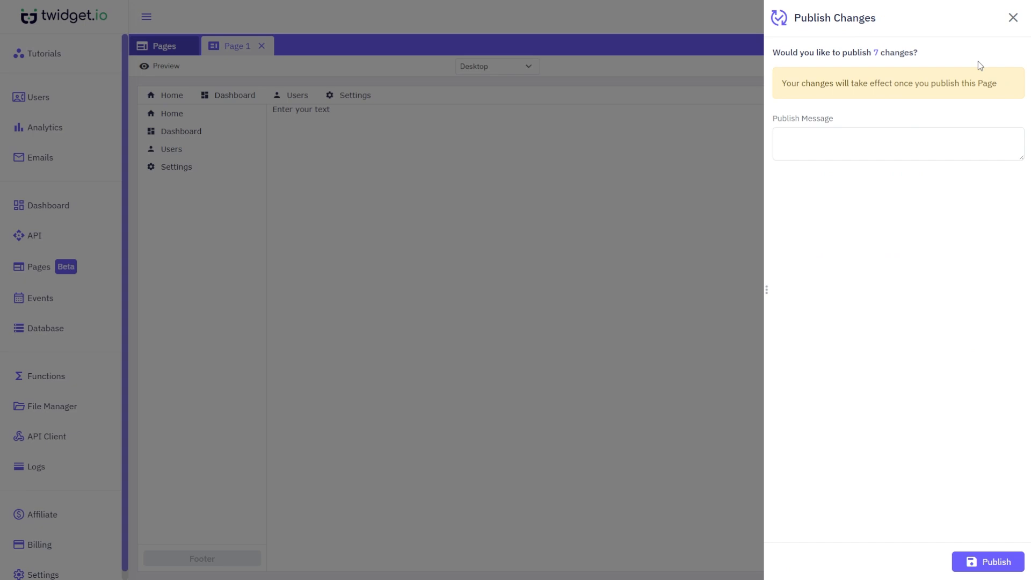
- Publish the 7 changes and open Page 1's live preview from the Pages list
click(1014, 564)
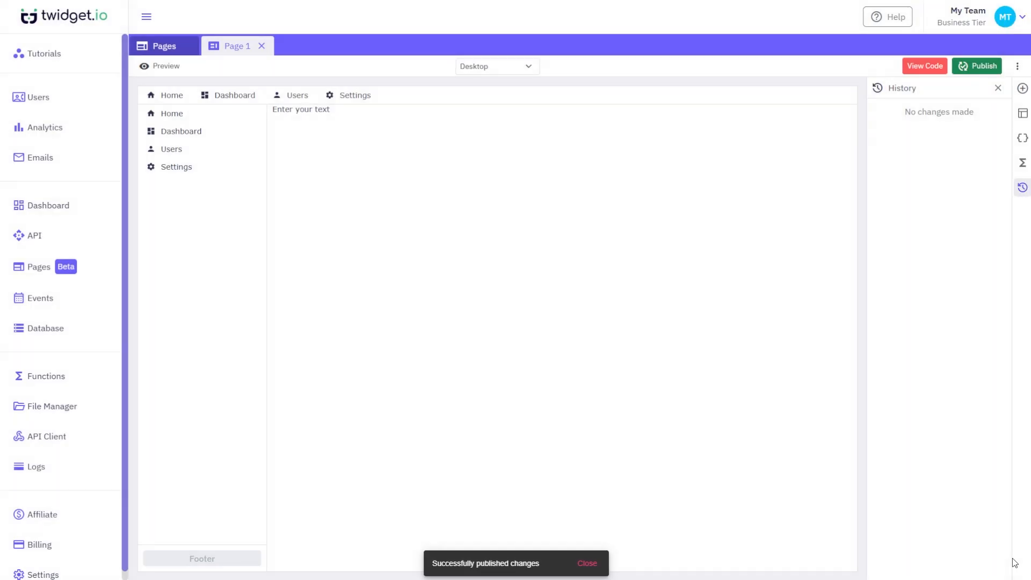
click(167, 52)
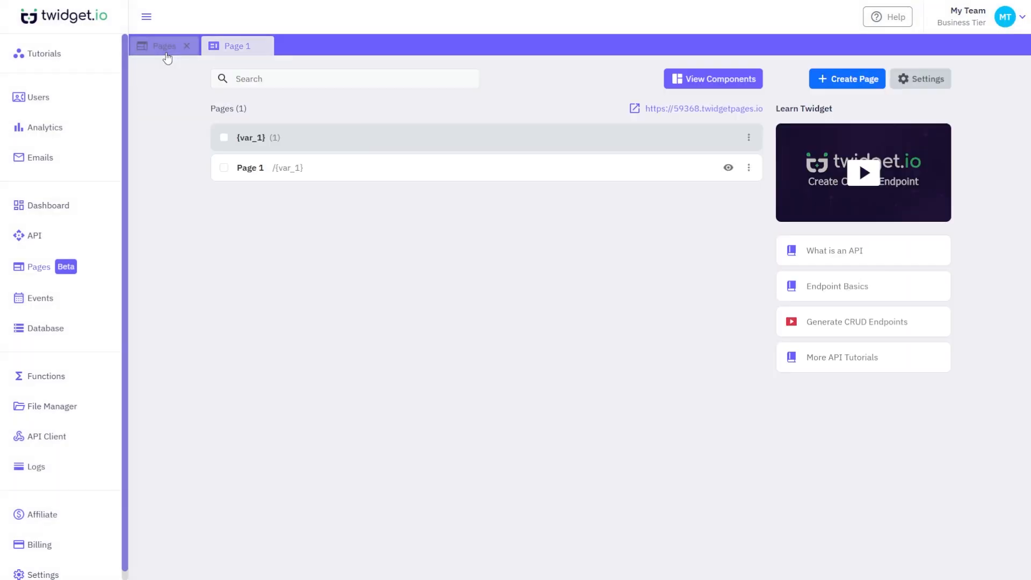
click(734, 169)
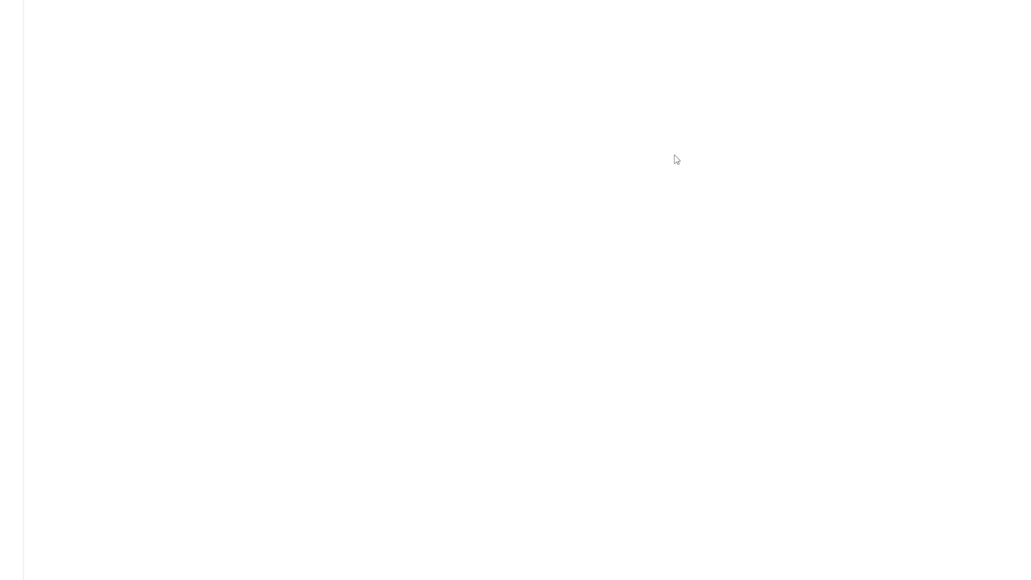